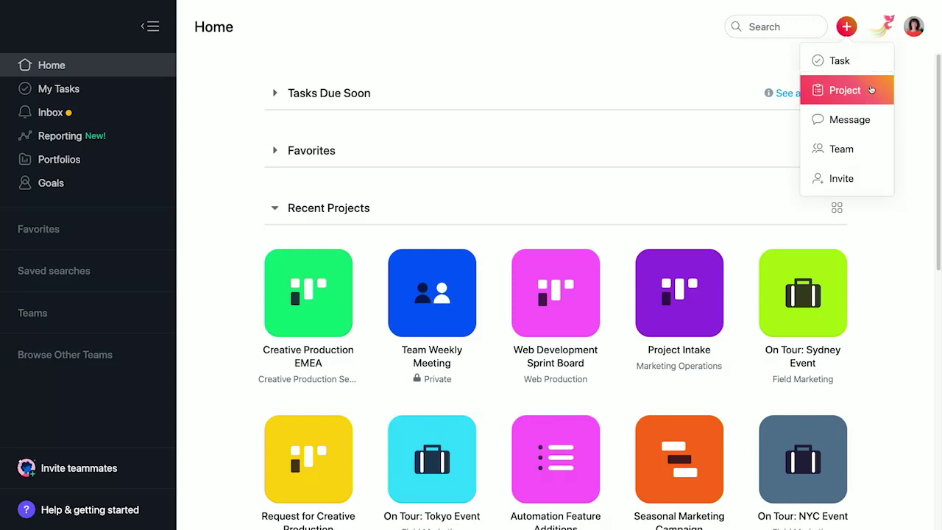
Create a project named "Virtual Verde" from the Sprint Planning template.
left_click(471, 265)
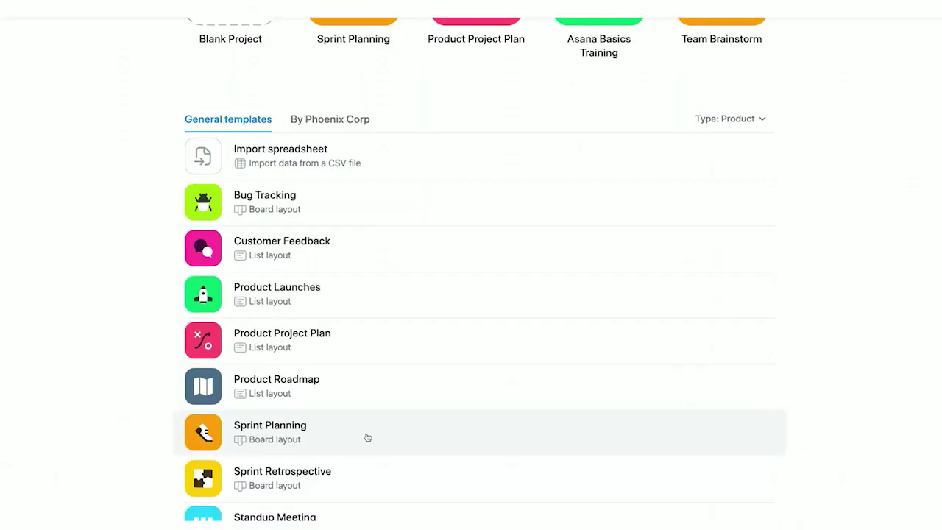
left_click(362, 445)
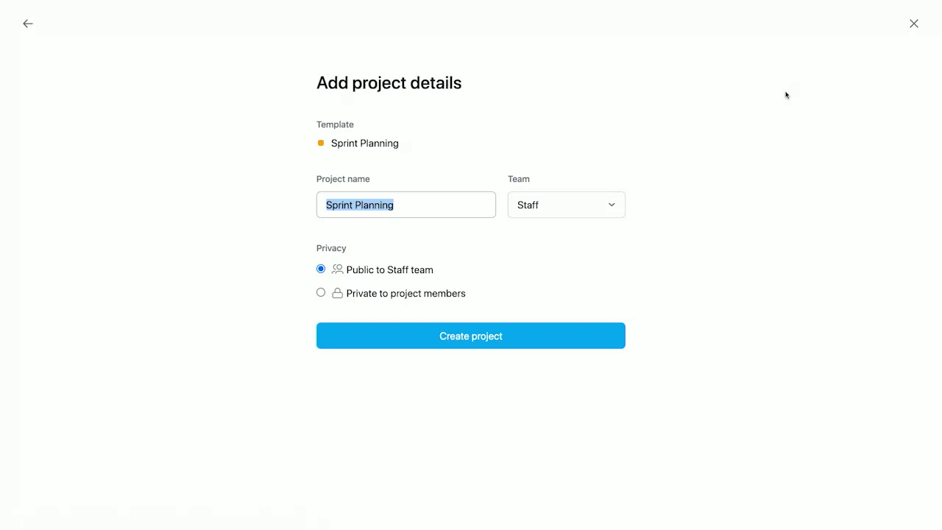
type("Virtual Verde")
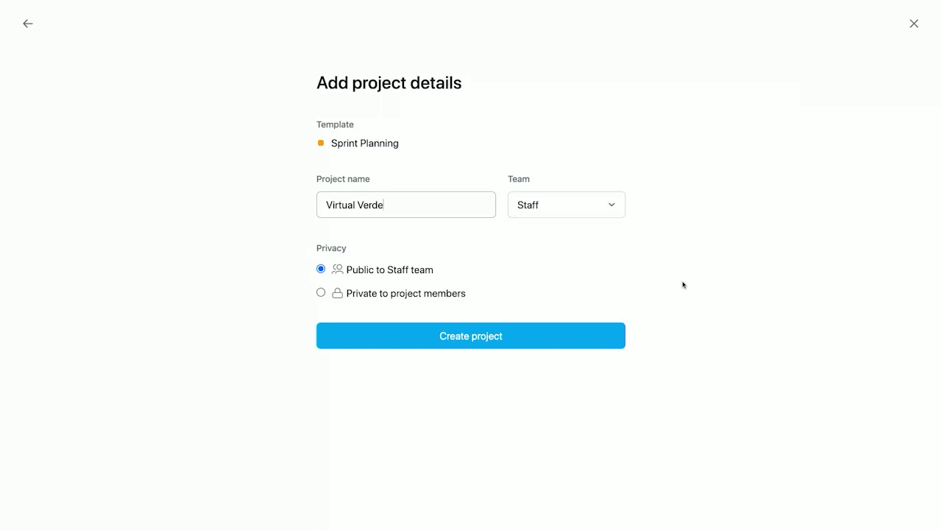
left_click(610, 333)
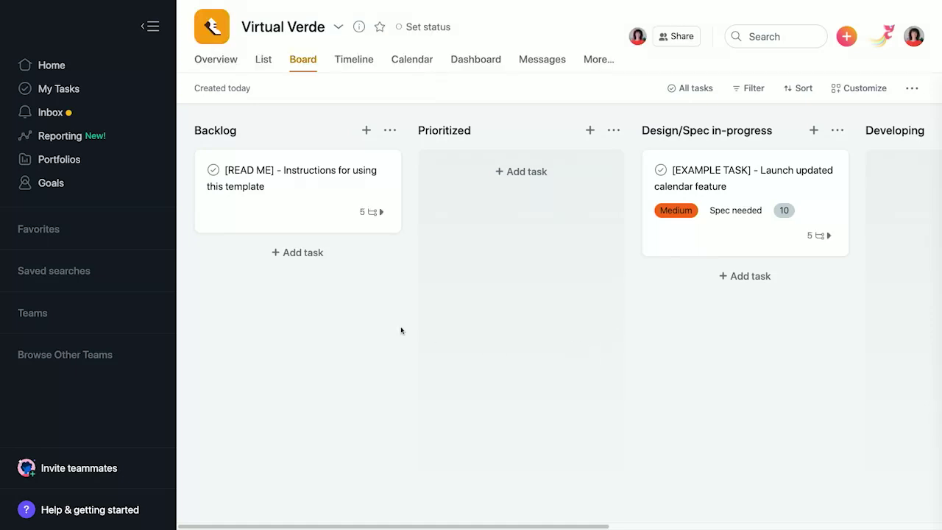
Collapse the navigation sidebar and delete the template's [READ ME] and [EXAMPLE TASK] cards from the board.
left_click(150, 27)
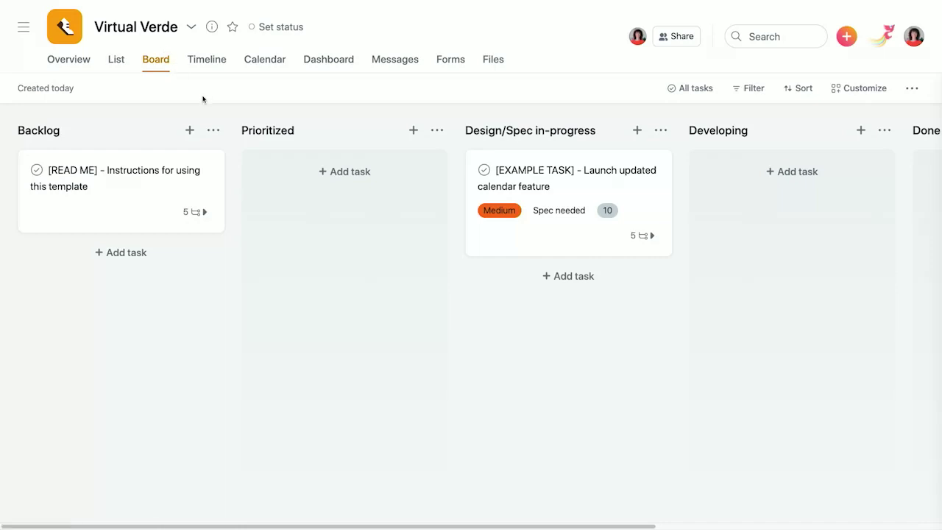
left_click(205, 170)
left_click(253, 487)
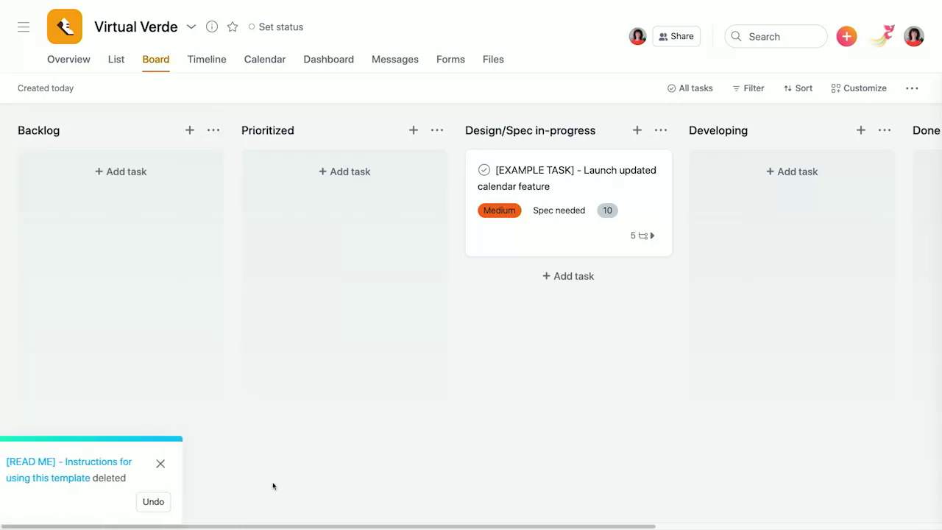
left_click(652, 170)
left_click(699, 488)
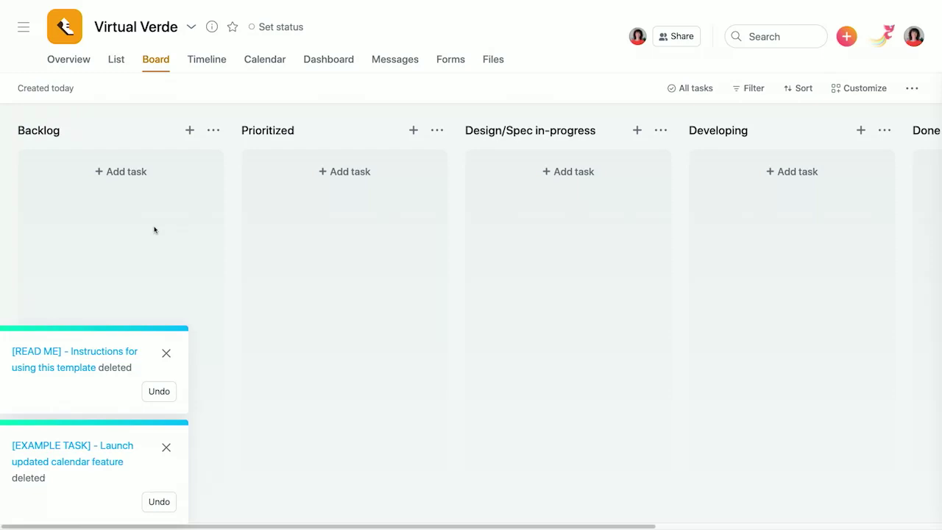
Add a task named "Low-maintenance options" to the Backlog column.
left_click(152, 176)
type("Low-maintenance optiomns")
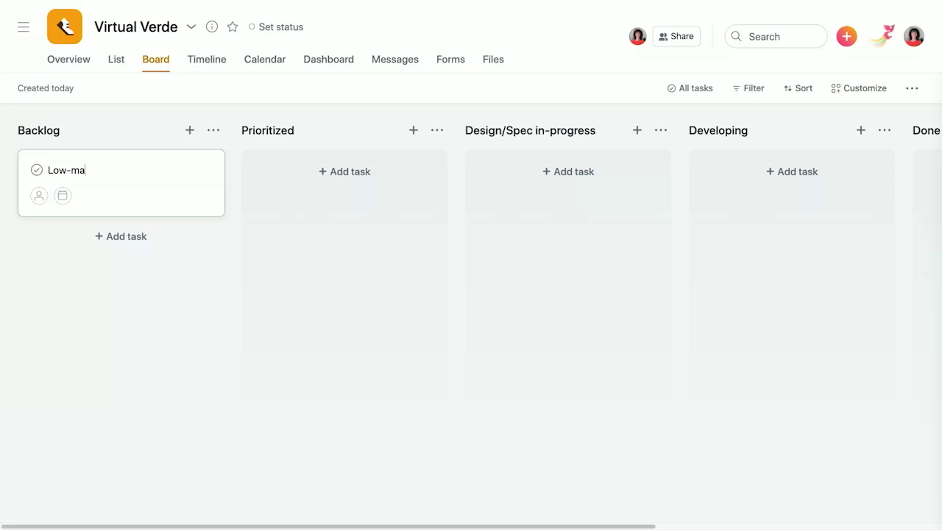
key("BackSpace")
key("BackSpace")
key("BackSpace")
type("ns")
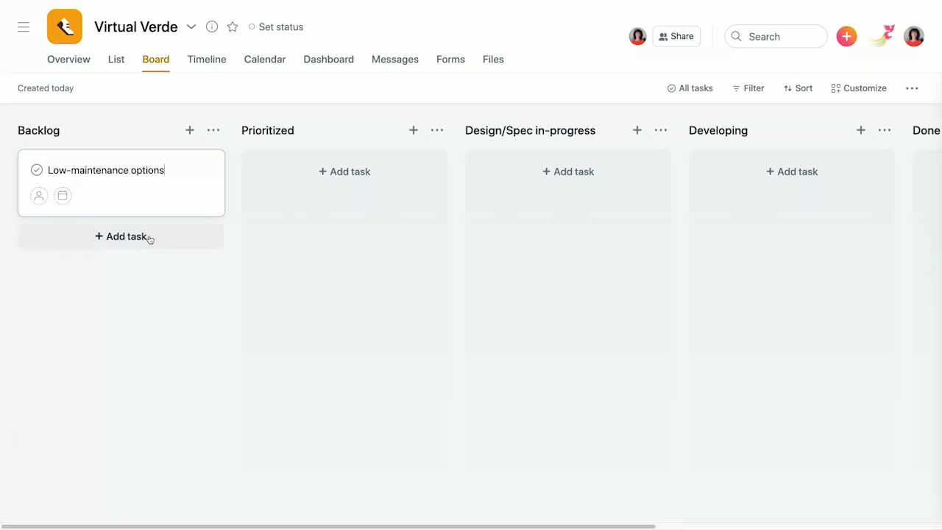
Add two more Backlog tasks named "Plant care tools" and "Expert help and advice".
left_click(127, 236)
type("Plant care tools")
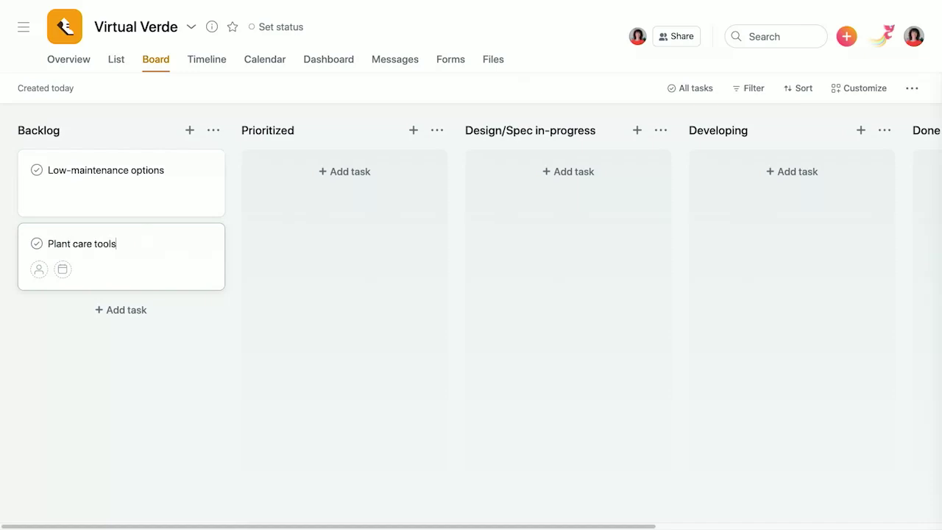
left_click(152, 310)
type("Expert help and advice")
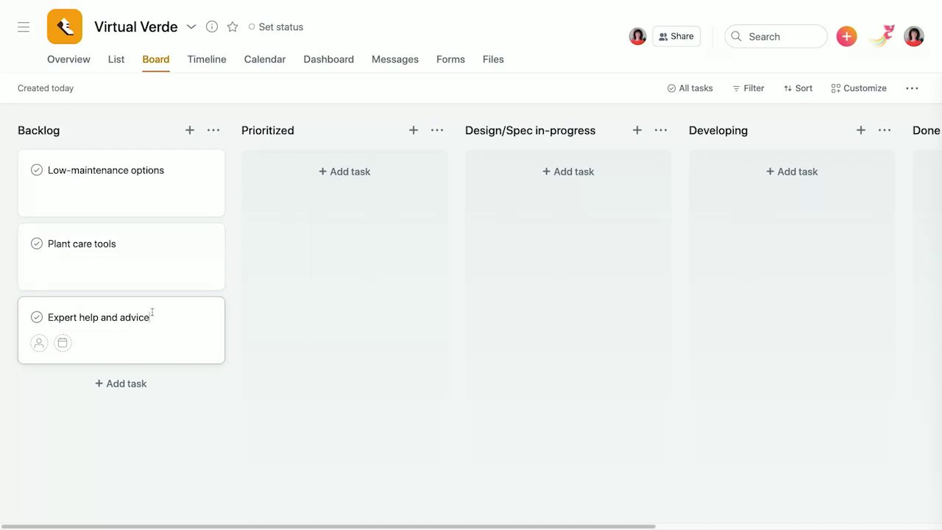
left_click(174, 405)
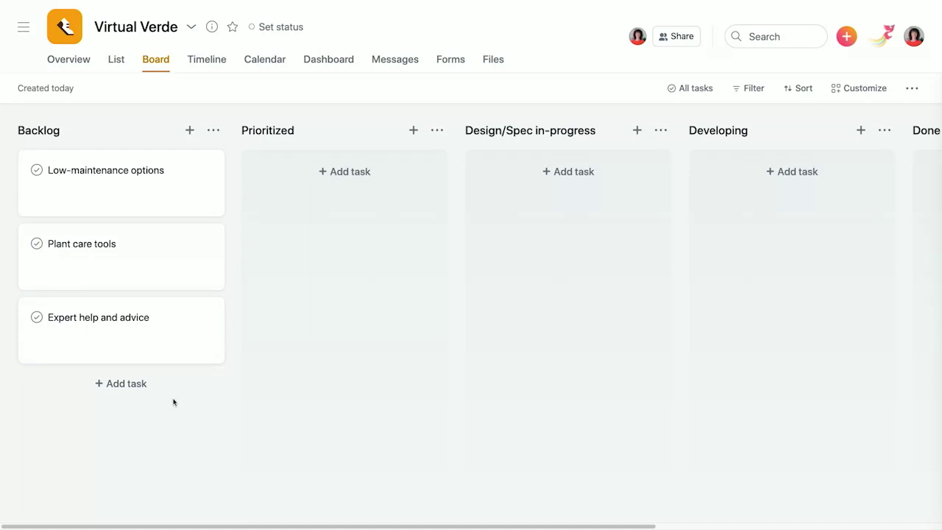
Set the Low-maintenance options description: "As a potential customer, I want to find out which plants are easiest to care for so that I can purchase low-maintenance options.".
left_click(168, 192)
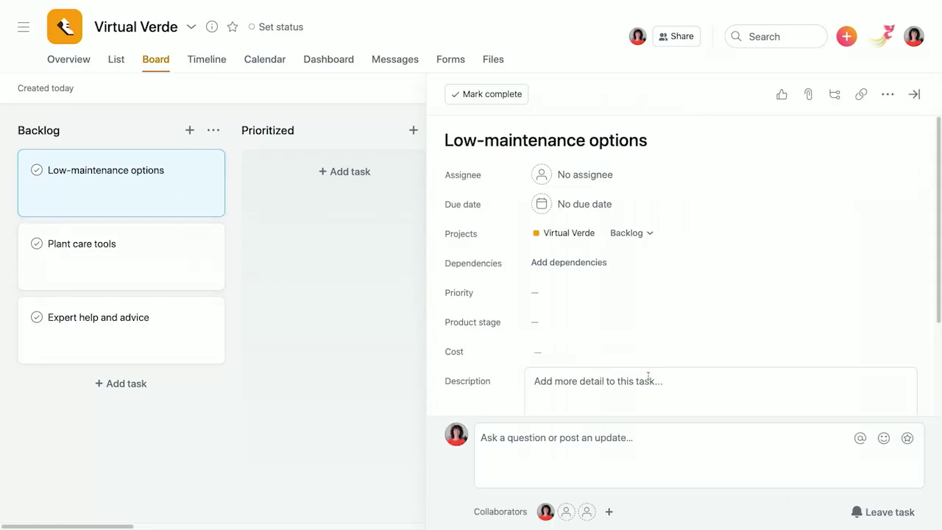
scroll(647, 377, "down", 1)
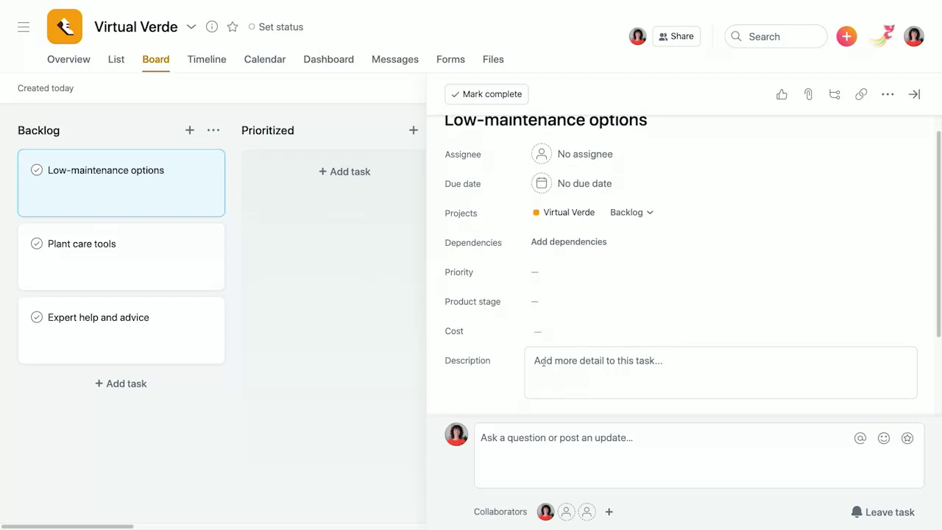
left_click(543, 362)
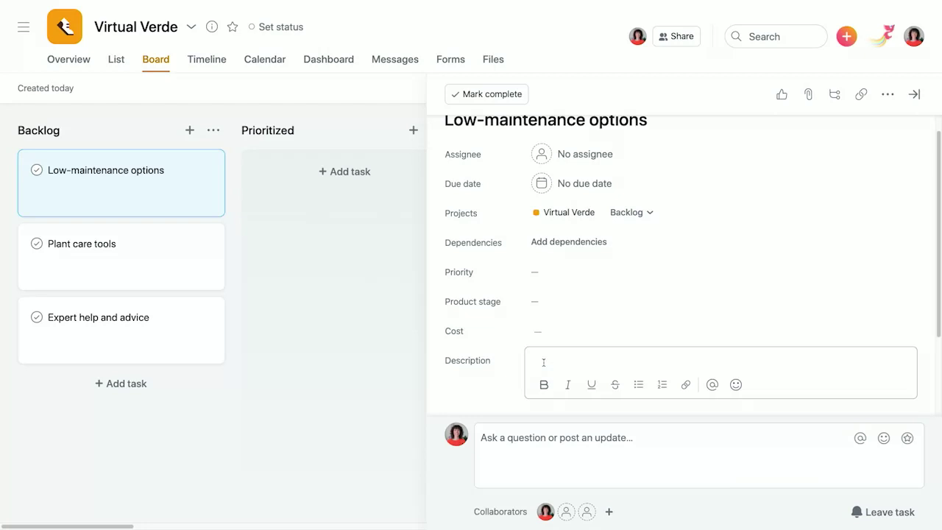
type("As a potential customer, I want to find out which plants are easiestt t")
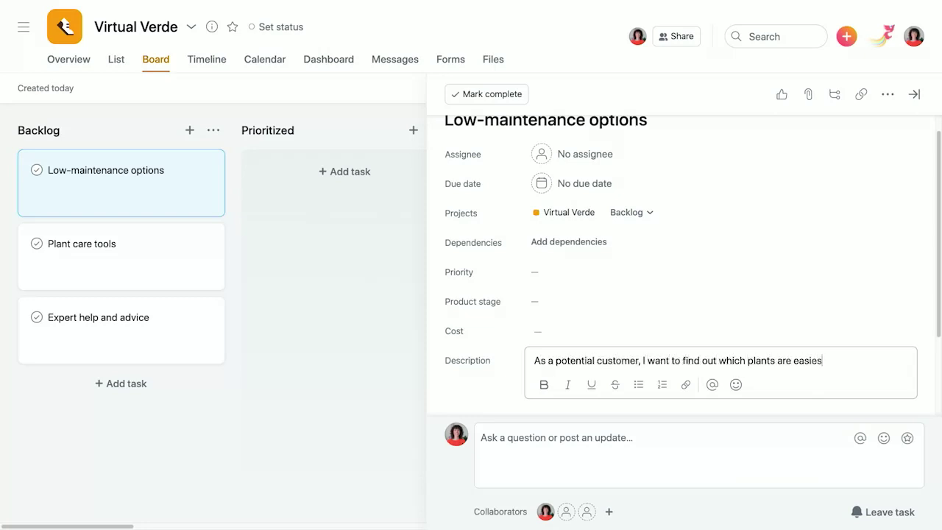
key("BackSpace")
key("BackSpace")
key("BackSpace")
type("to care for so thatt I")
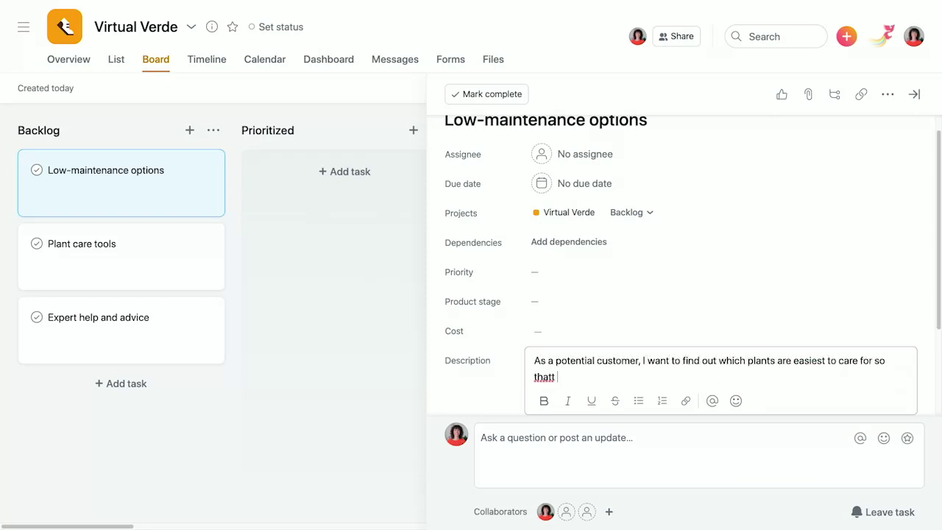
key("BackSpace")
key("BackSpace")
key("BackSpace")
type("I can purchase low-ma")
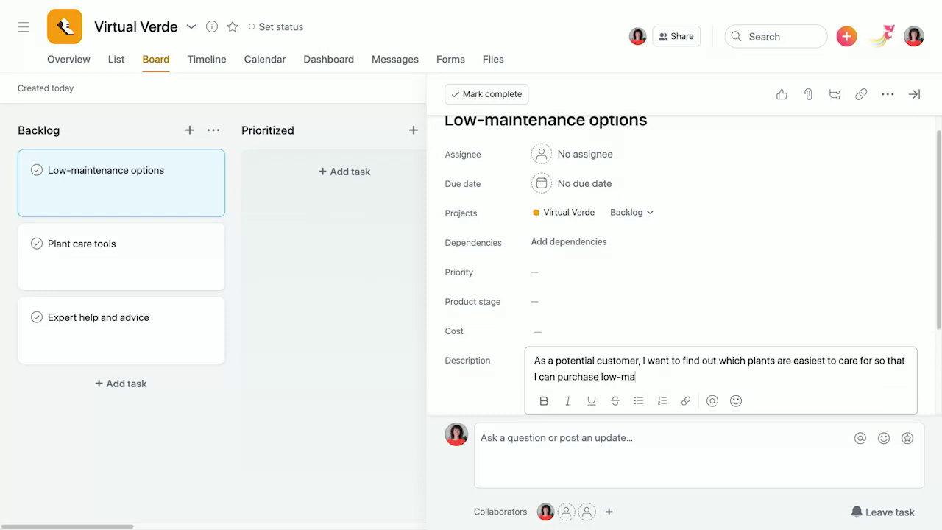
type("intenance opti")
key("BackSpace")
key("BackSpace")
type("tions")
key("BackSpace")
type("s.")
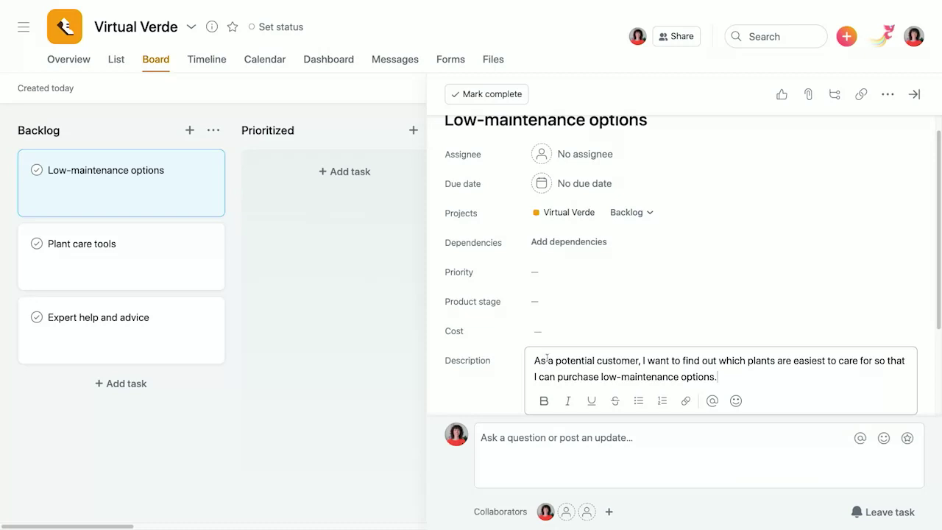
Add the subtask 'Ability to sort plants by "beginner", "intermediate", and "advanced"' to the Low-maintenance options task.
scroll(720, 373, "down", 3)
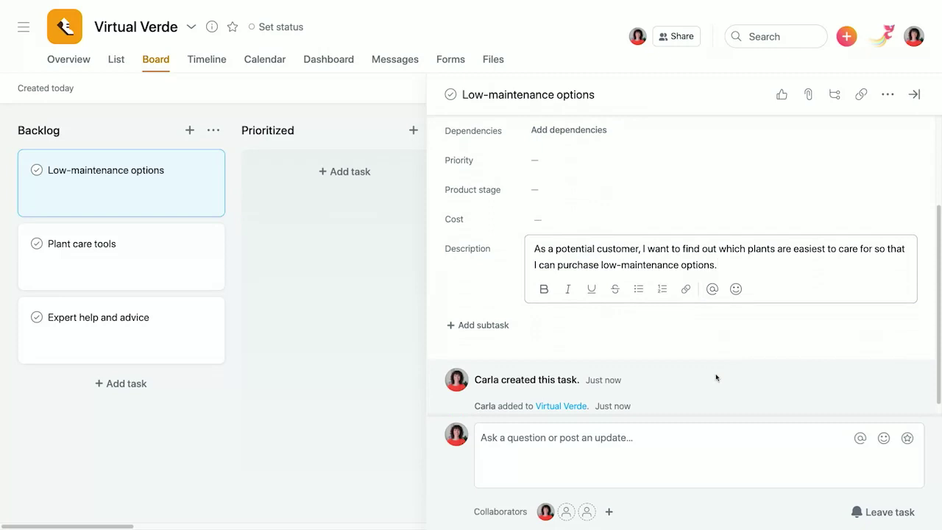
left_click(487, 328)
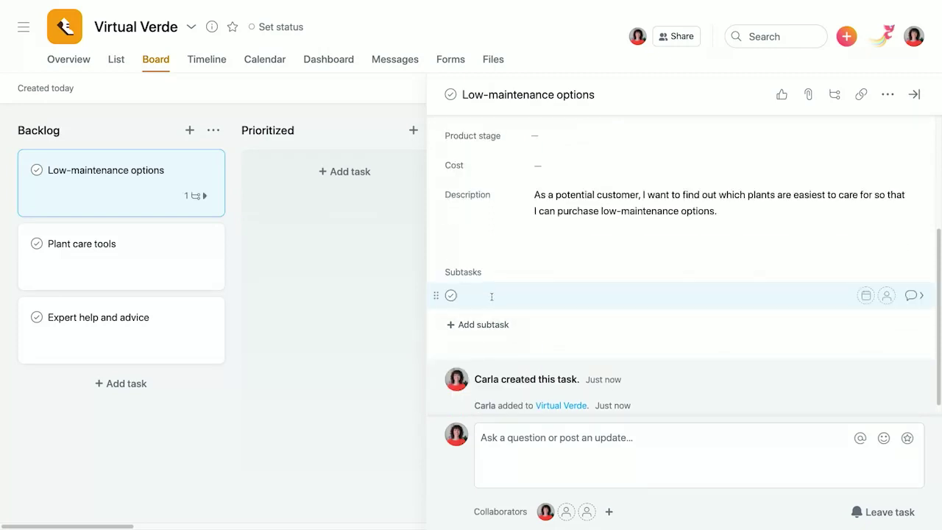
type("Ability to sort plants by \"beg")
type("inner\", \"intermed")
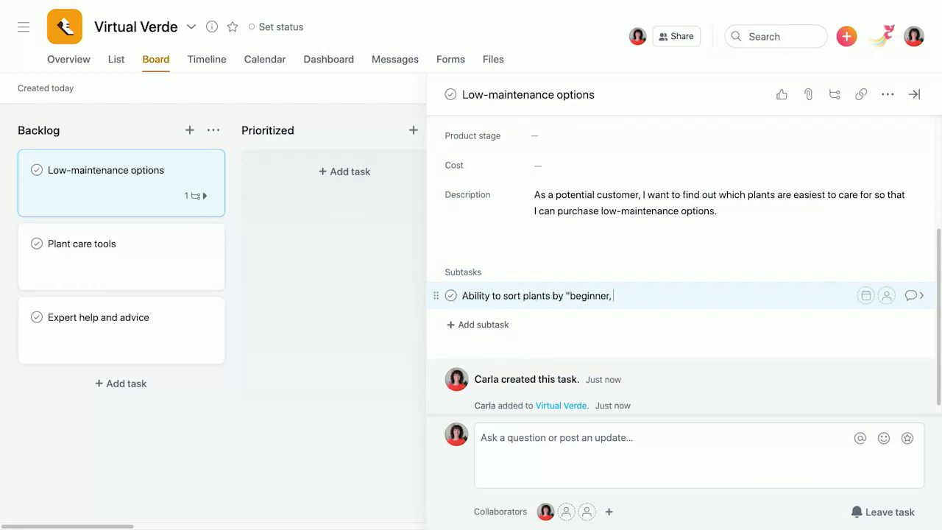
type("iate\", and")
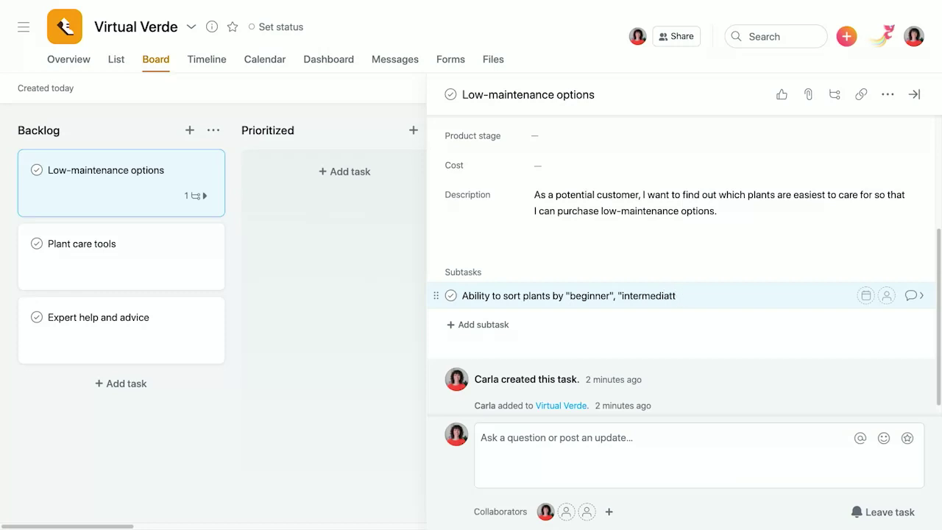
type(" \"advanced\"")
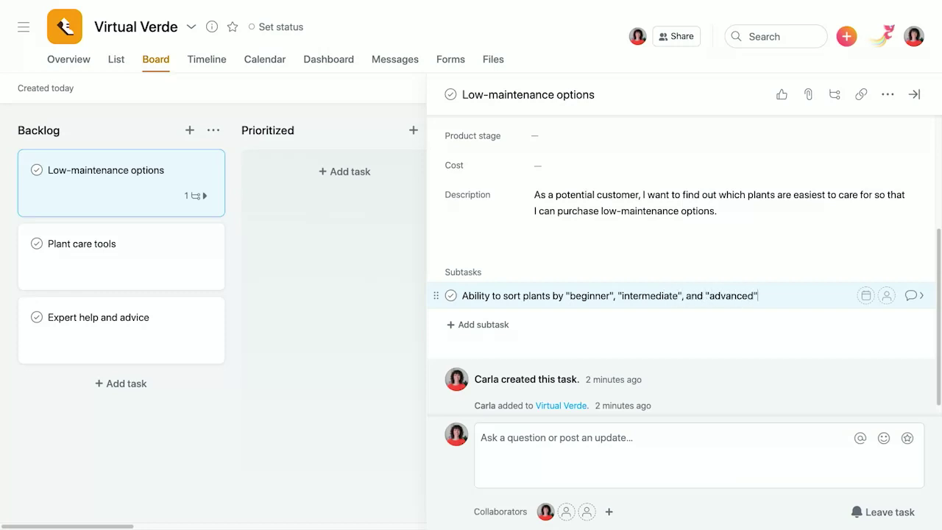
Add a second subtask, "Ability to search for plants with similar care needs", and expand the subtasks on the task's board card.
key("Return")
type("Abili")
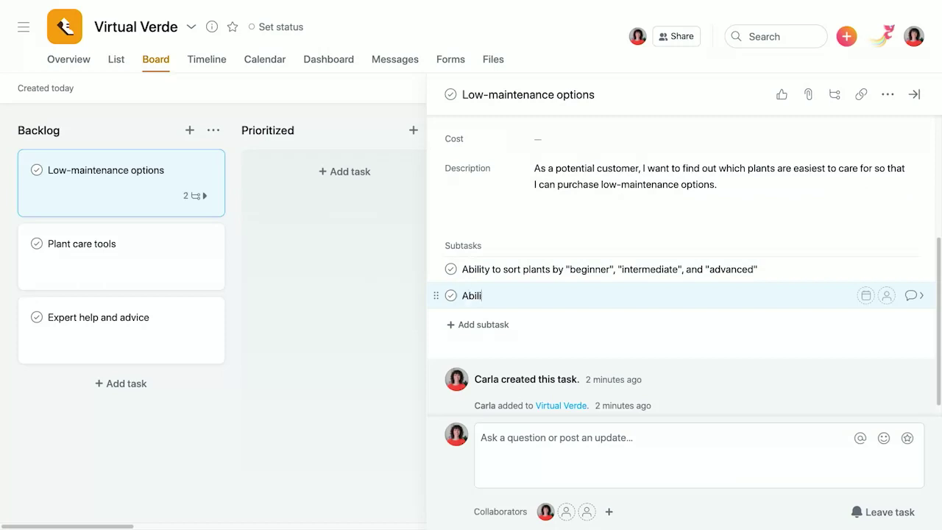
type("ty to search for plants with simila")
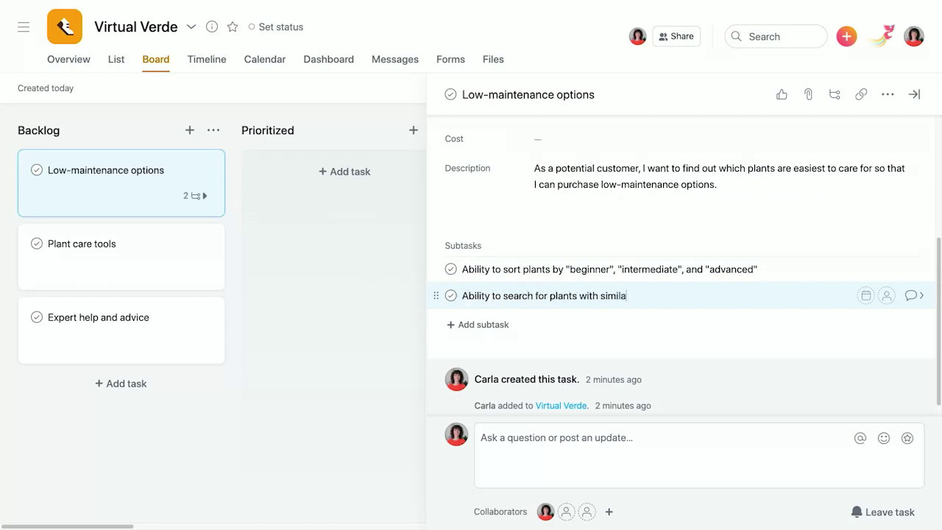
type("r care needs")
left_click(913, 94)
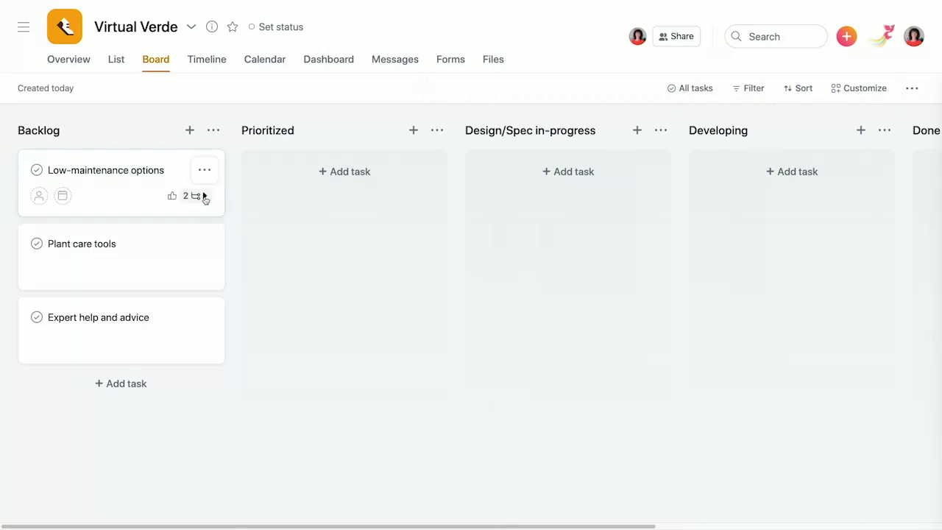
left_click(203, 197)
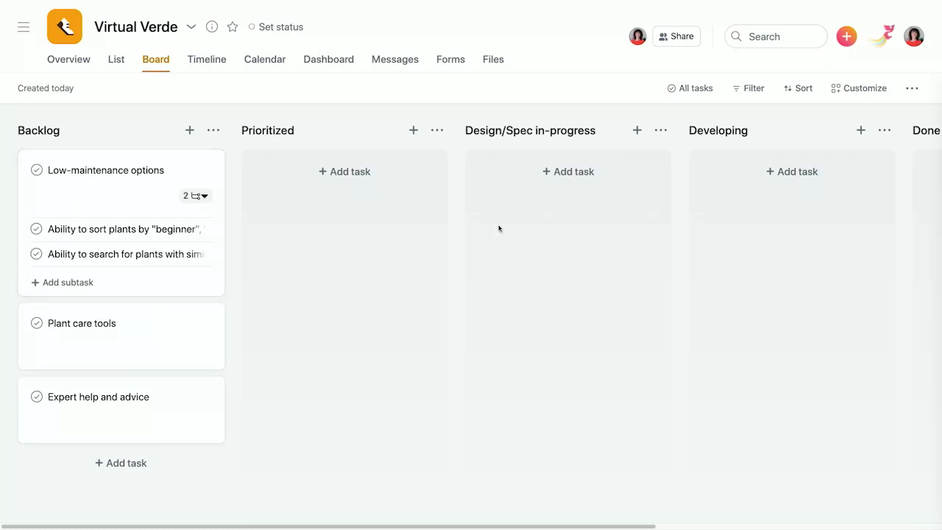
Create a drop-down custom field titled "Epic" for the project with "Plant care initiatives" as its only option.
left_click(841, 97)
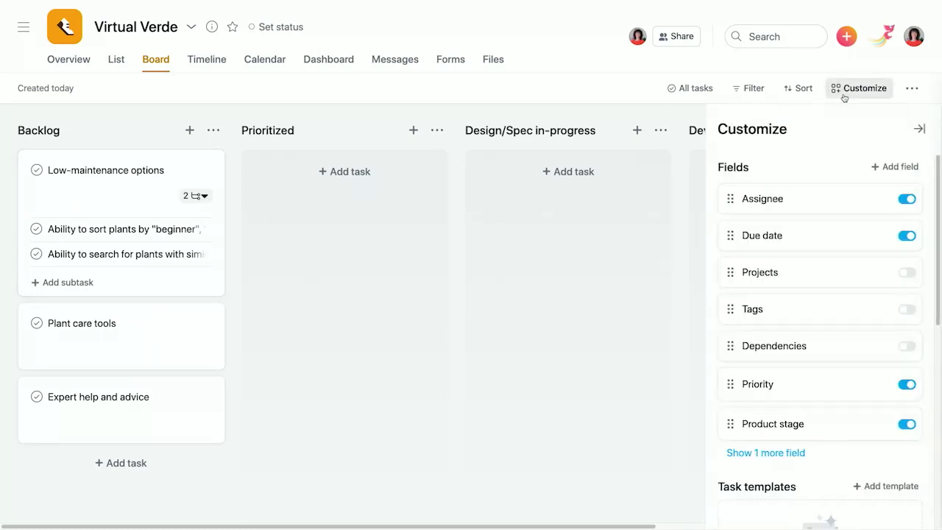
left_click(901, 169)
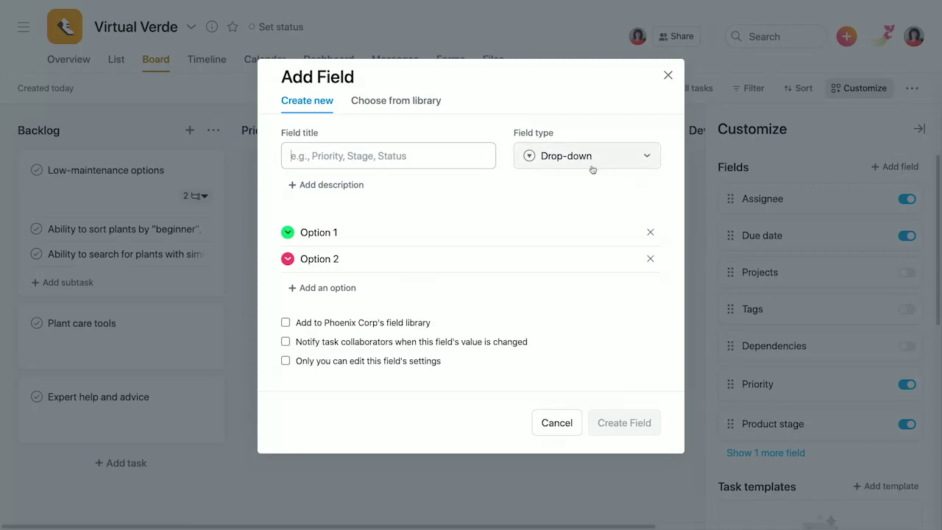
left_click(418, 160)
type("Epic")
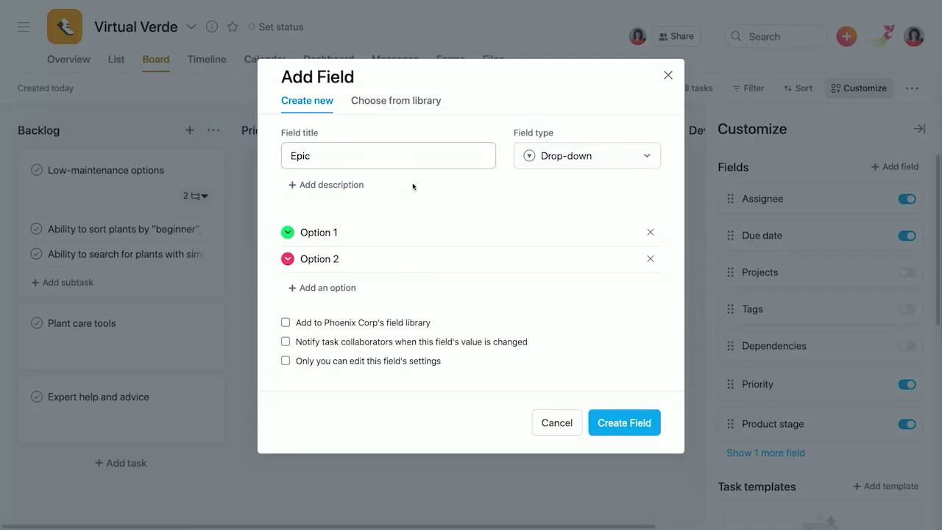
left_click_drag(361, 232, 304, 234)
type("Plant care initiatives")
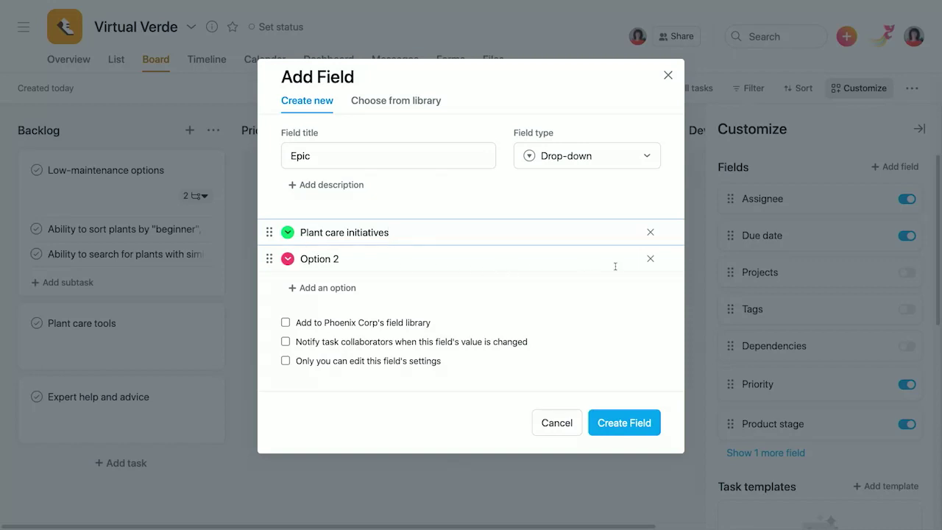
left_click(648, 258)
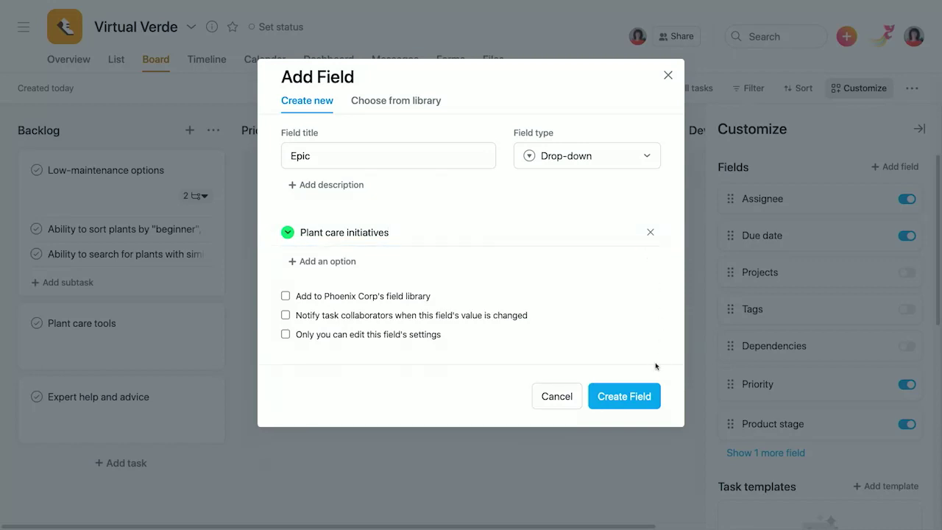
left_click(643, 397)
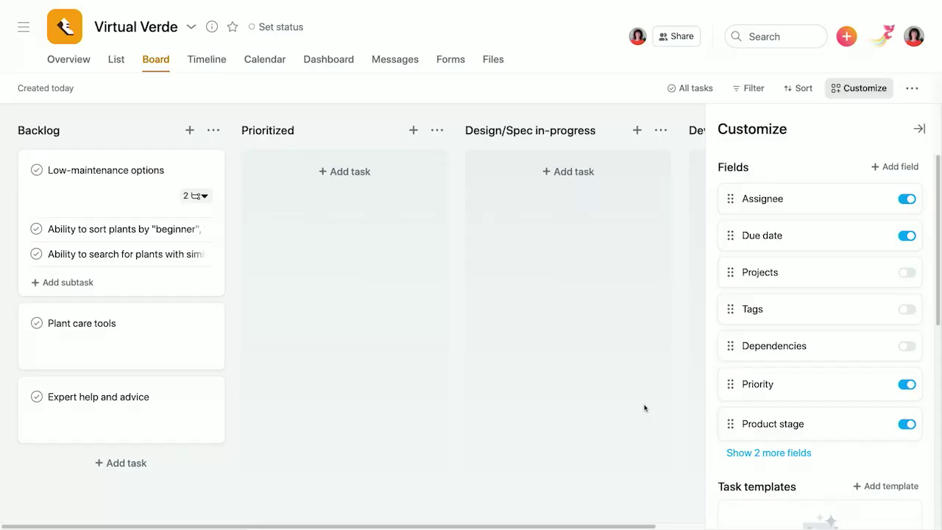
key("Escape")
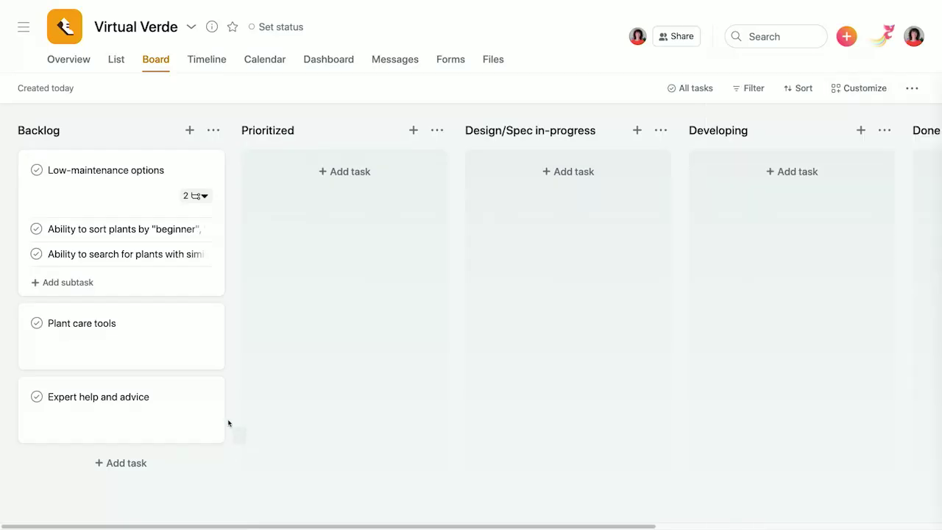
Set the Epic field to "Plant care initiatives" on all three Backlog tasks at once and dismiss the change notification.
key("ctrl+a")
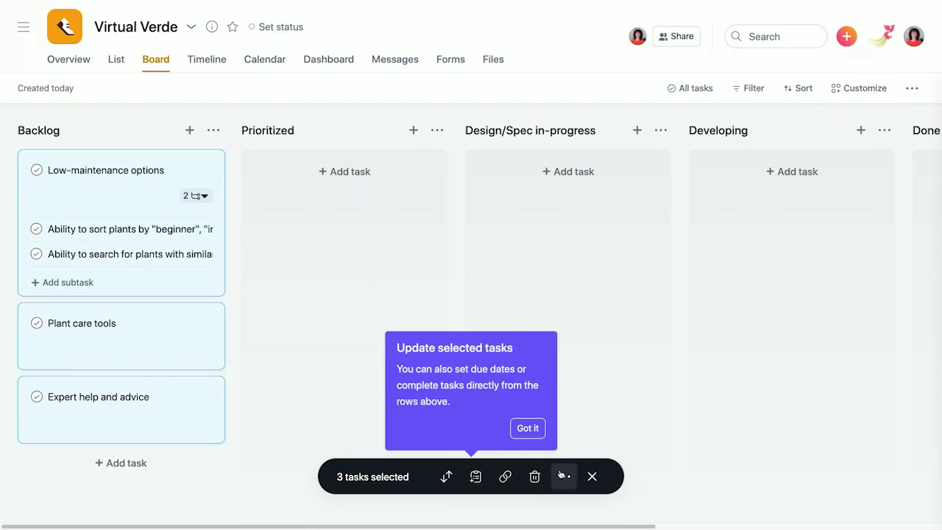
left_click(563, 476)
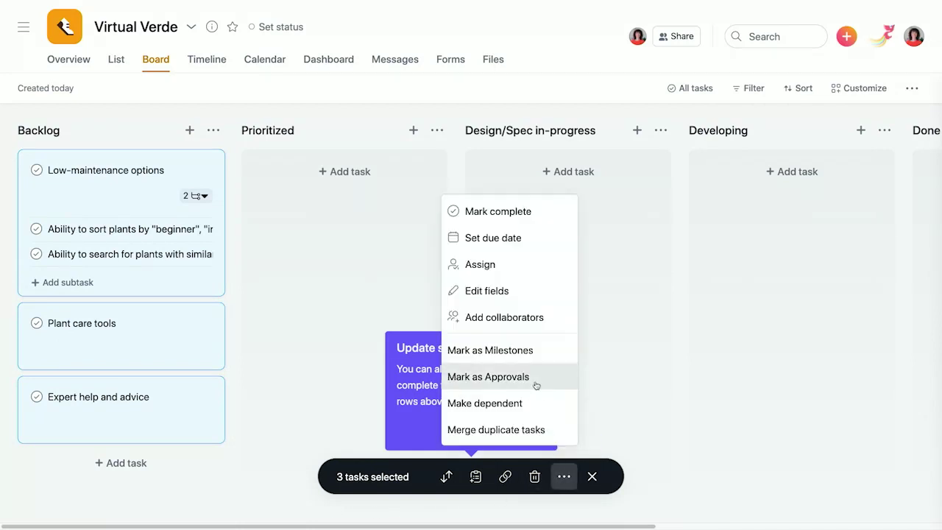
left_click(526, 295)
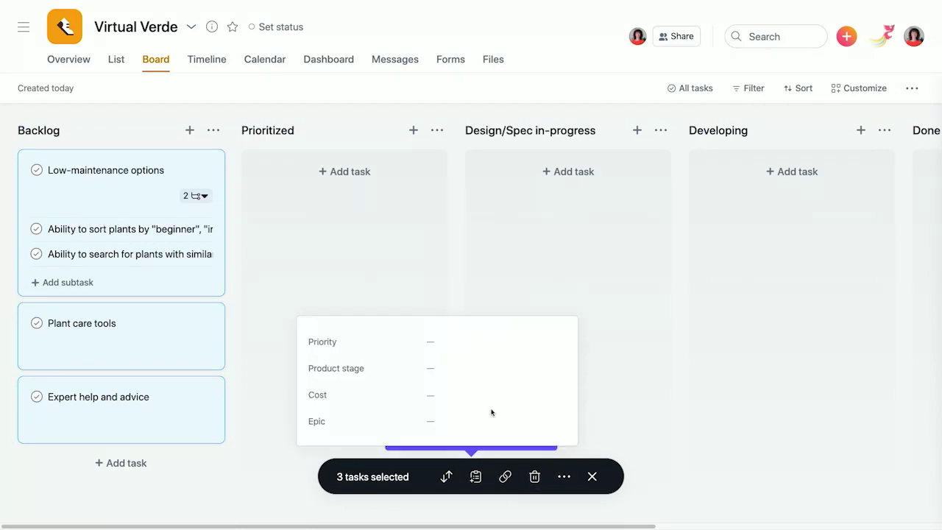
left_click(442, 420)
left_click(445, 475)
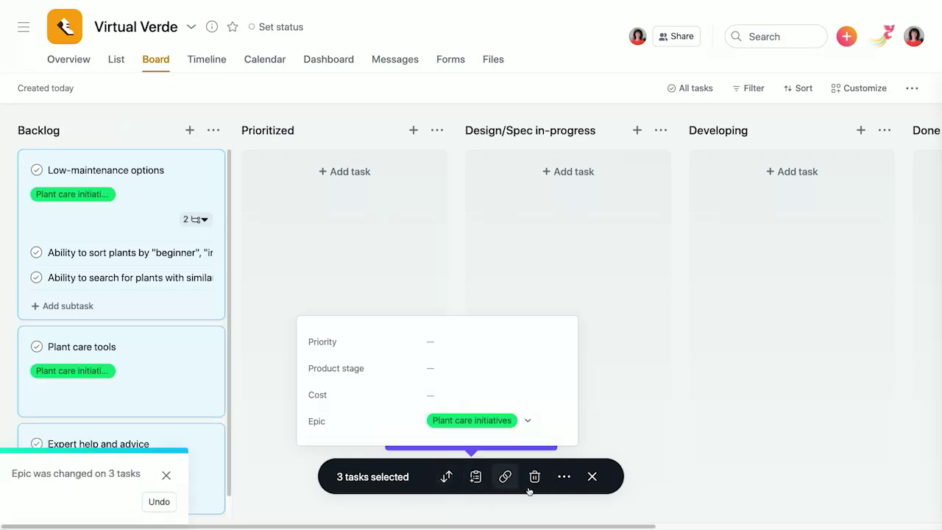
left_click(591, 476)
left_click(166, 475)
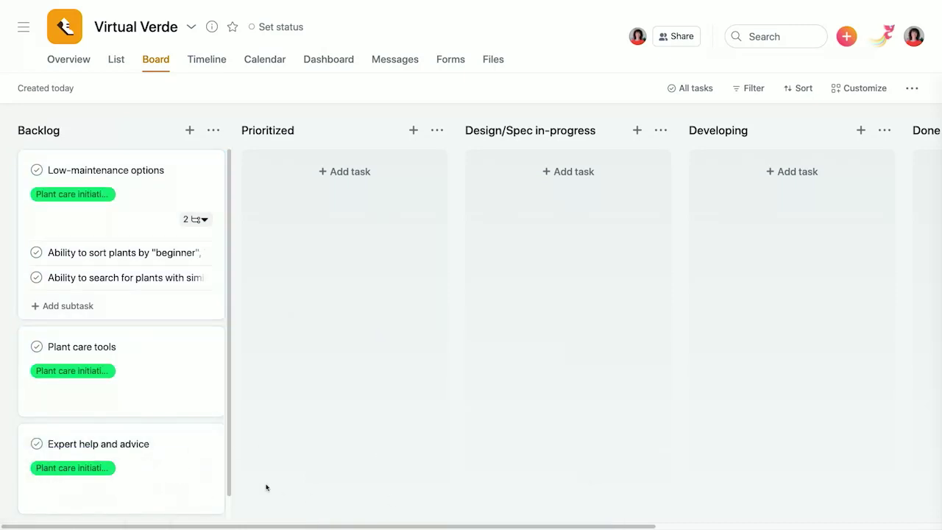
Review the Low-maintenance options task's Epic, description and subtasks in its details, then close them.
left_click(163, 197)
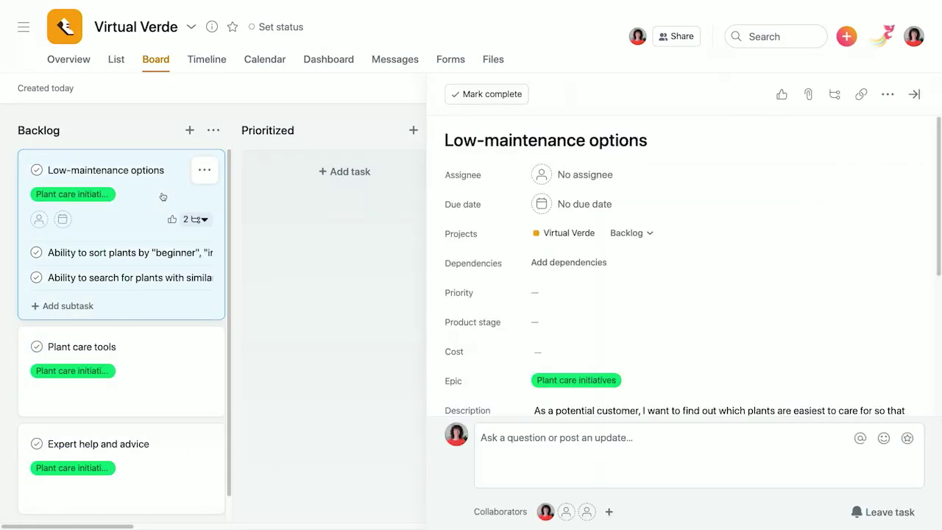
scroll(934, 280, "down", 3)
scroll(936, 282, "down", 3)
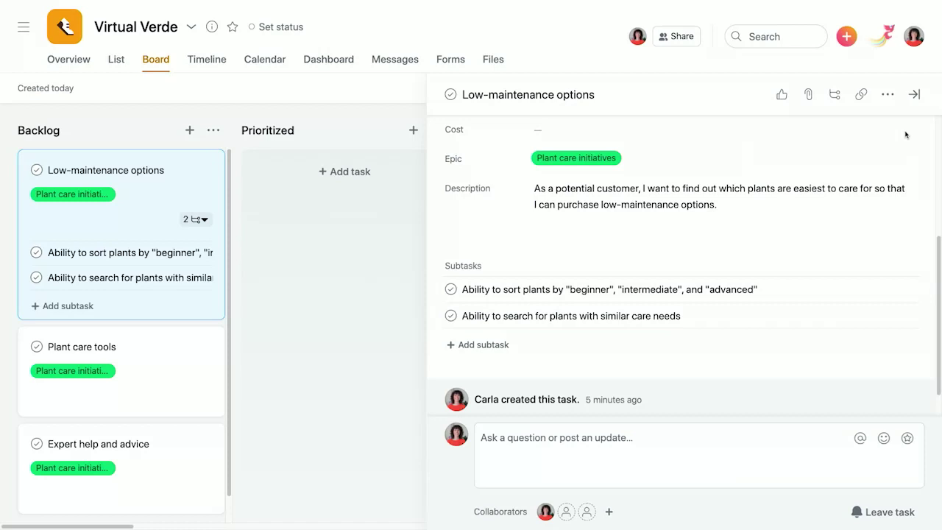
left_click(912, 96)
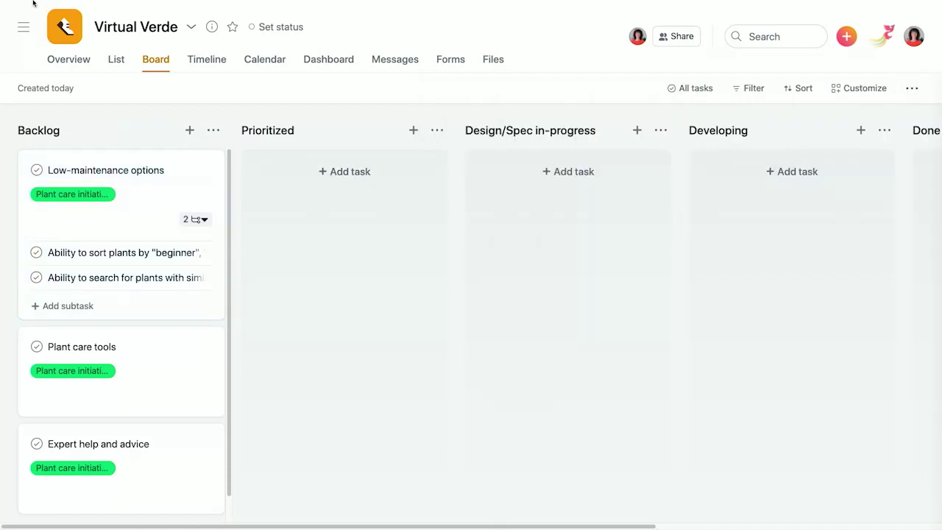